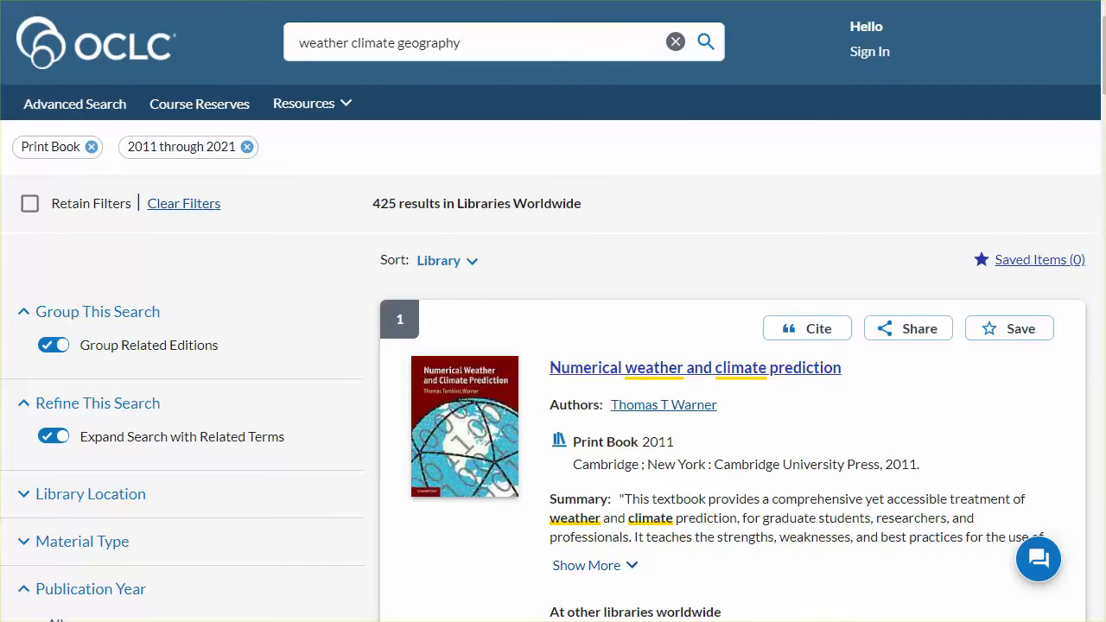
Step: Open the 'Numerical weather and climate prediction' record and scroll down to its ISBN and holdings details
left_click(585, 374)
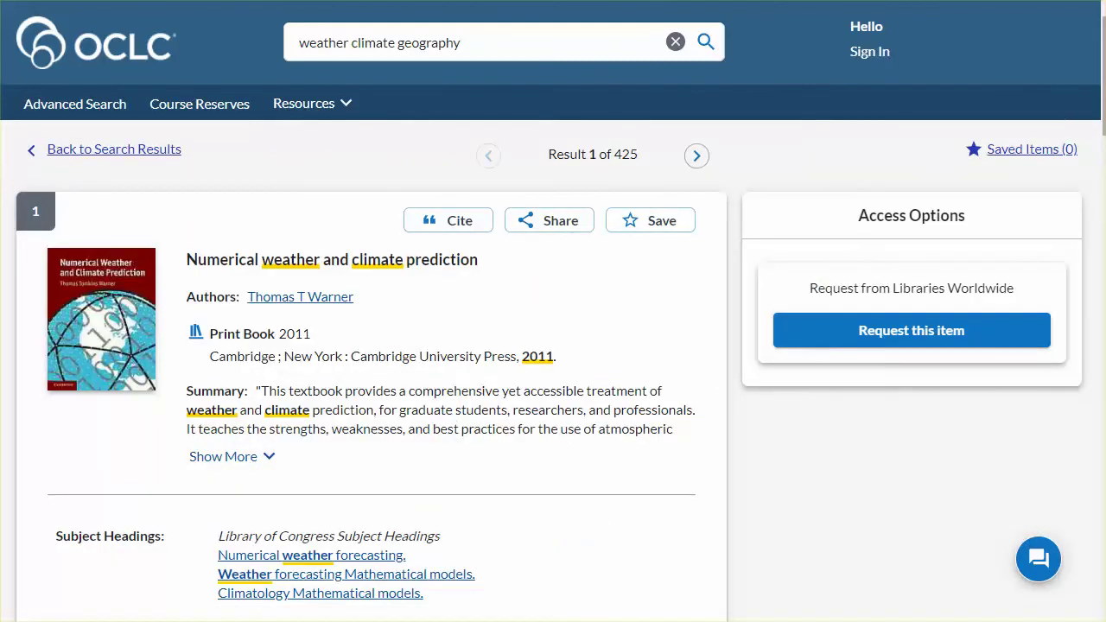
scroll(553, 311, "down", 10)
scroll(553, 311, "down", 1)
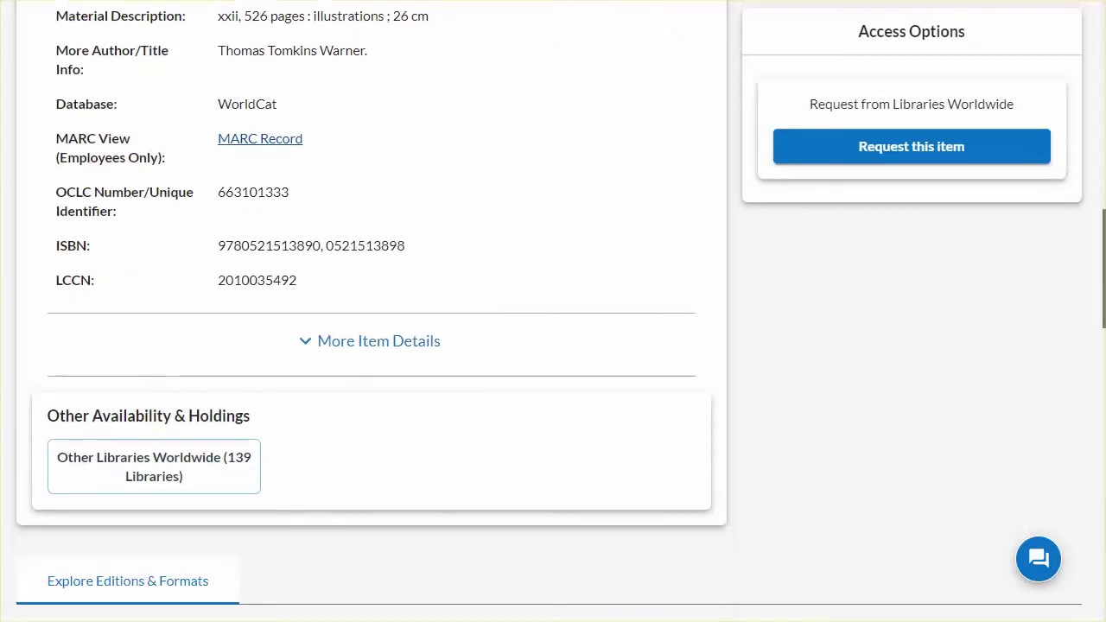
Step: List other libraries worldwide holding the book and view Miami University Libraries' catalog
left_click(118, 461)
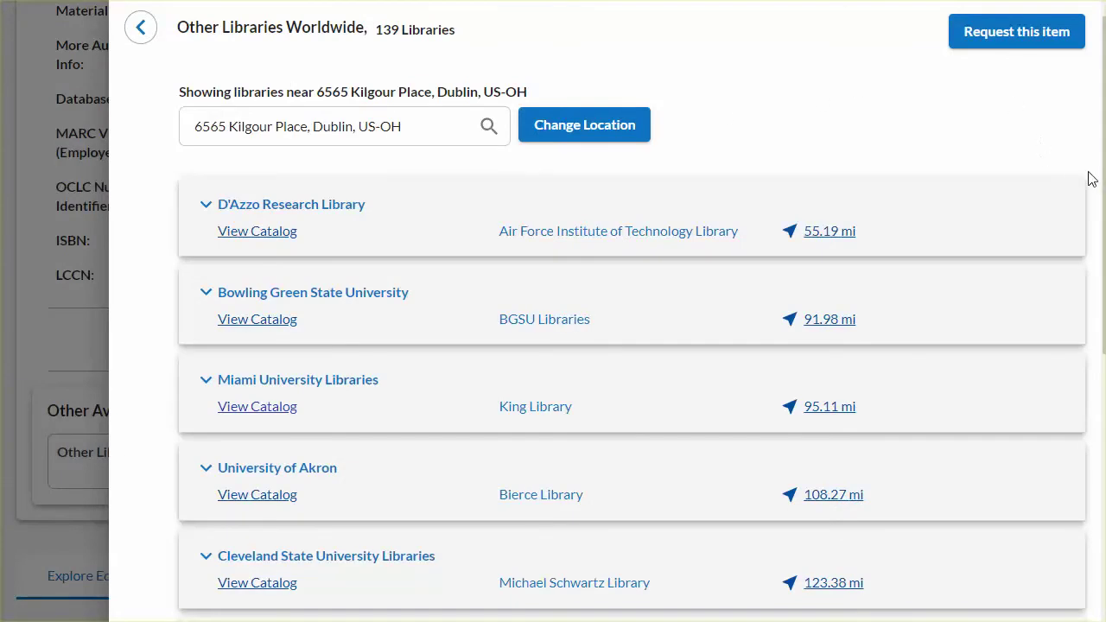
scroll(1071, 297, "down", 2)
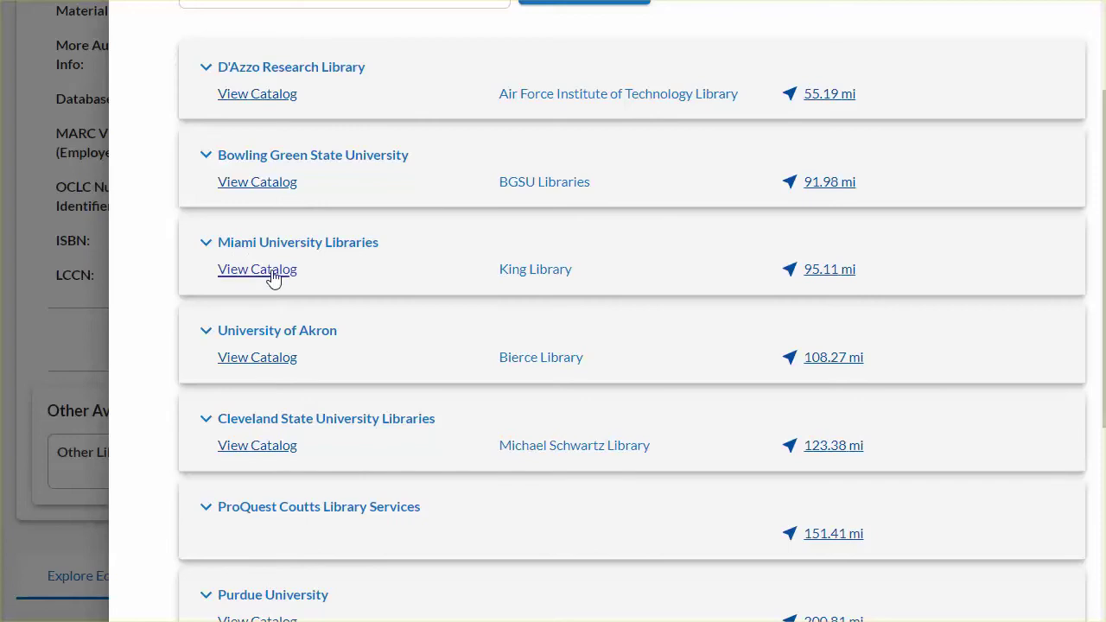
left_click(272, 277)
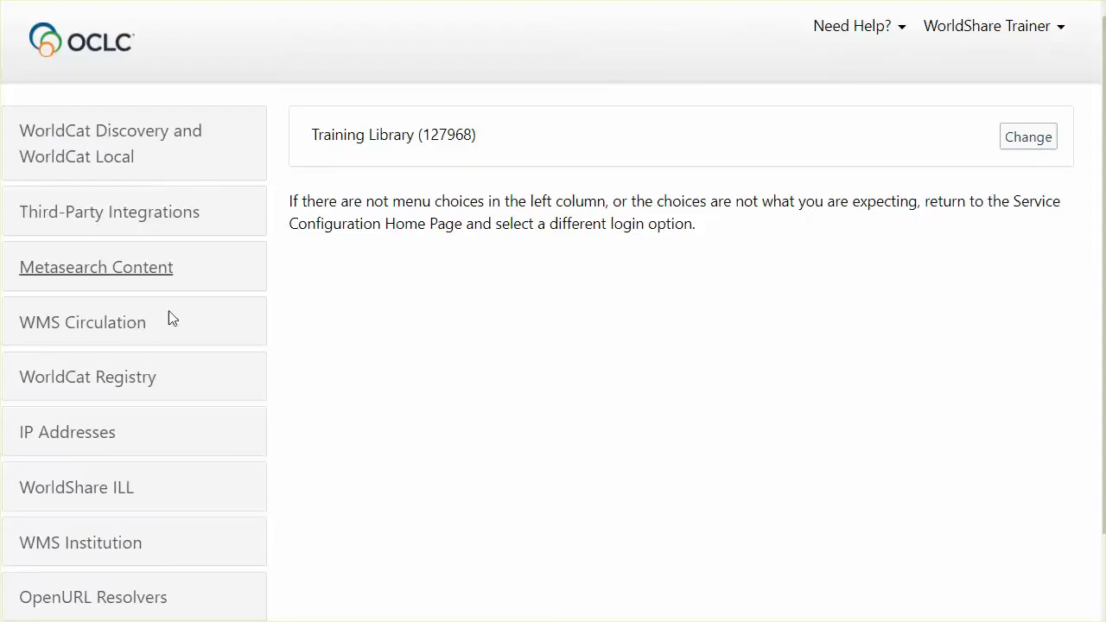
Step: Go to the Training Library's WorldCat Registry Online Catalog settings
left_click(124, 385)
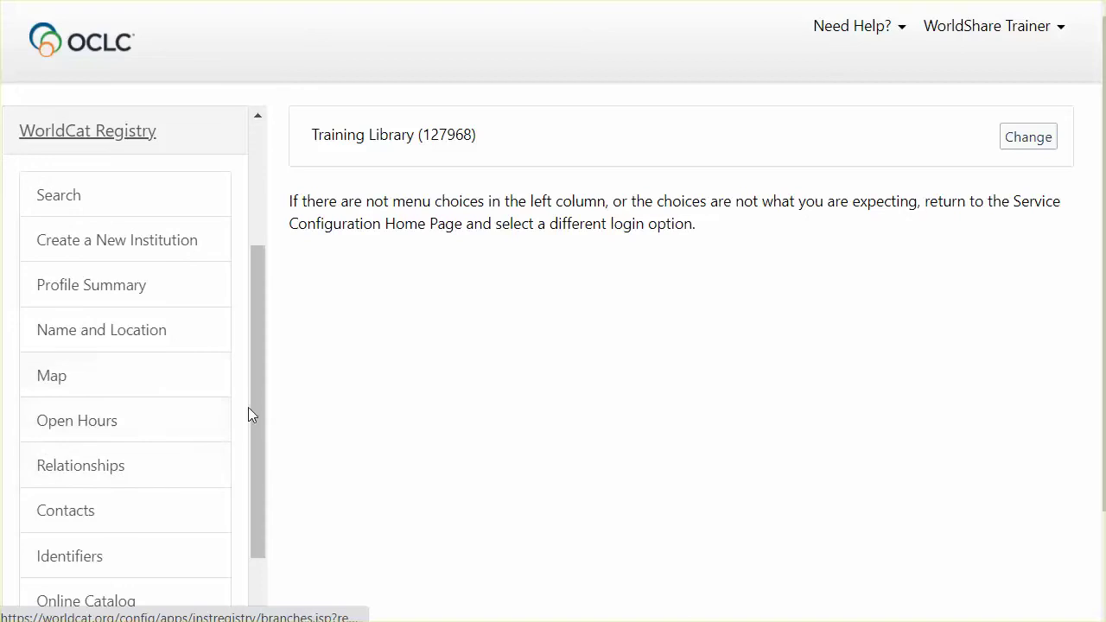
left_click_drag(259, 403, 267, 504)
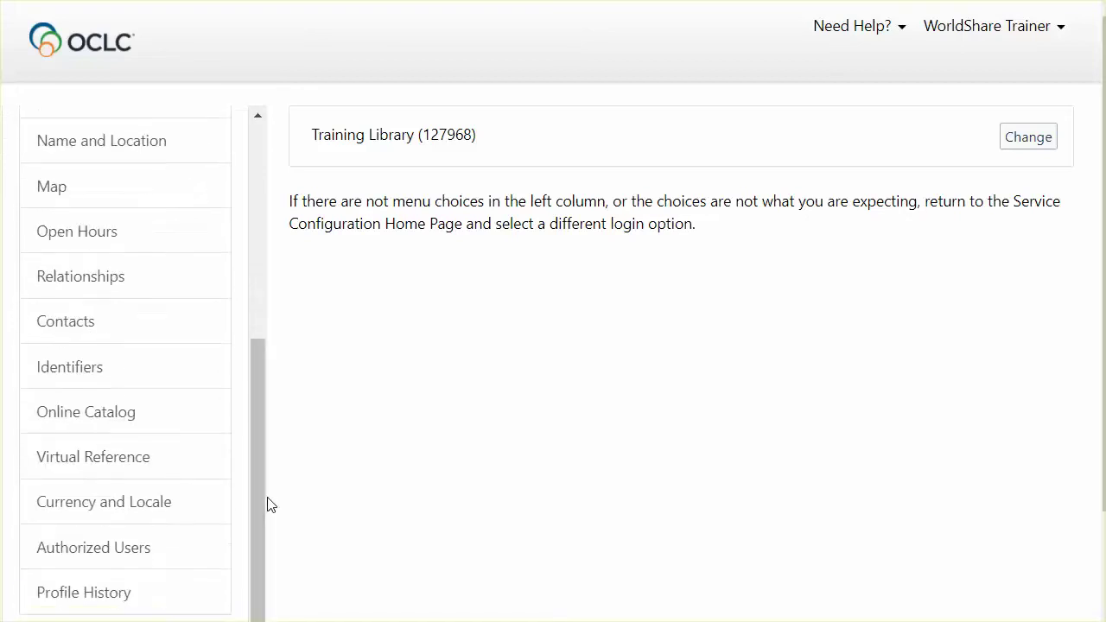
left_click(104, 422)
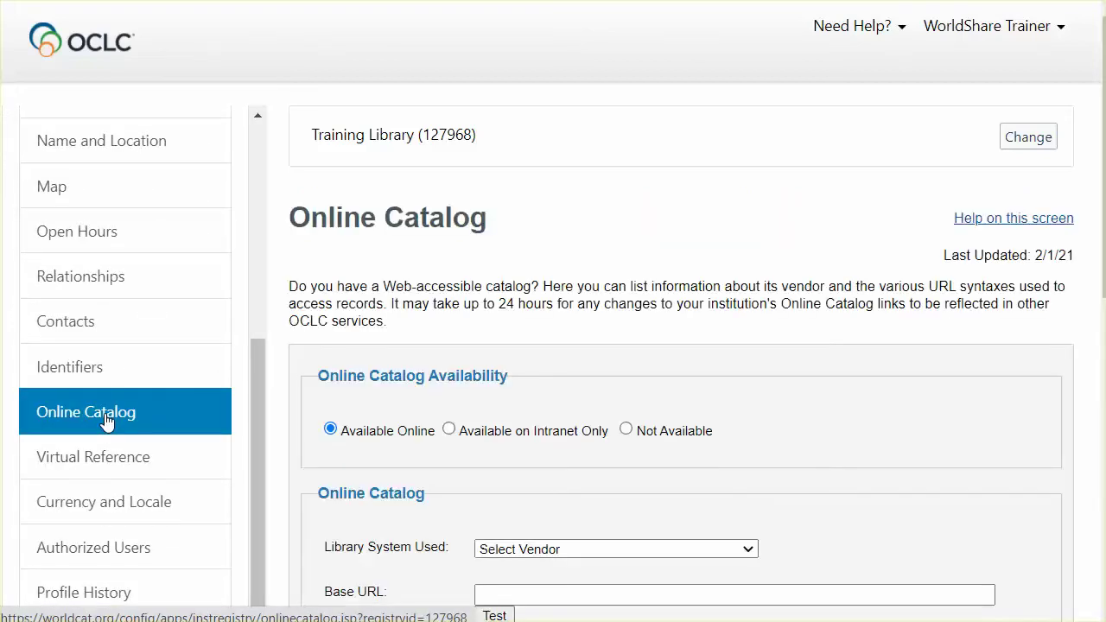
Step: Scroll the Online Catalog page down to the Library System Used and link URL fields
left_click_drag(1099, 207, 1102, 343)
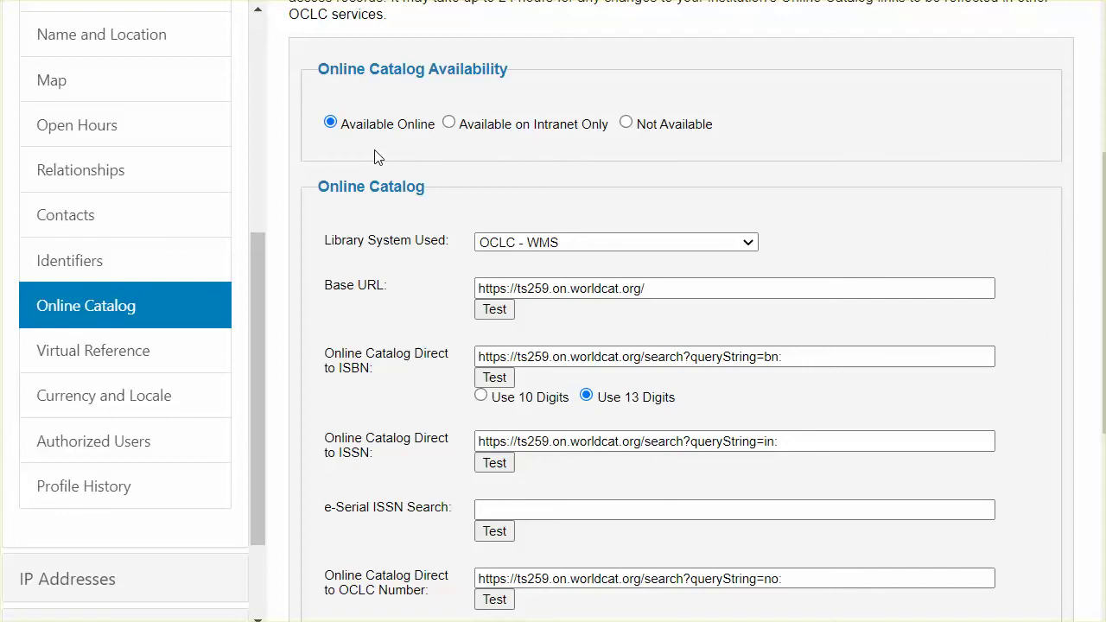
left_click_drag(1103, 250, 1103, 313)
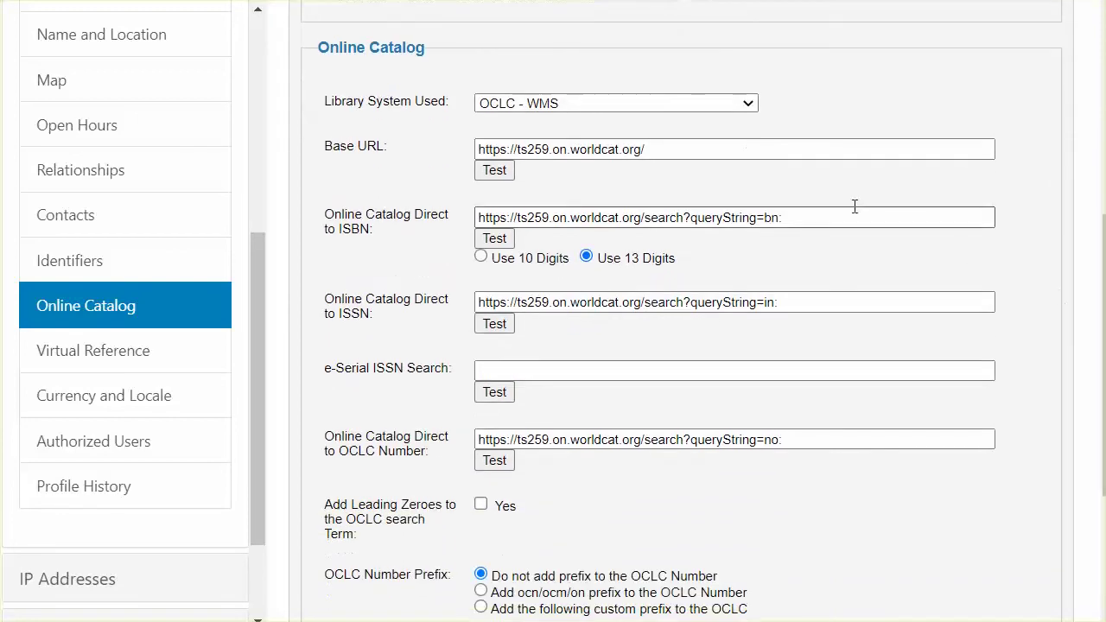
Step: Choose OCLC - WMS from the Library System Used list
left_click(749, 105)
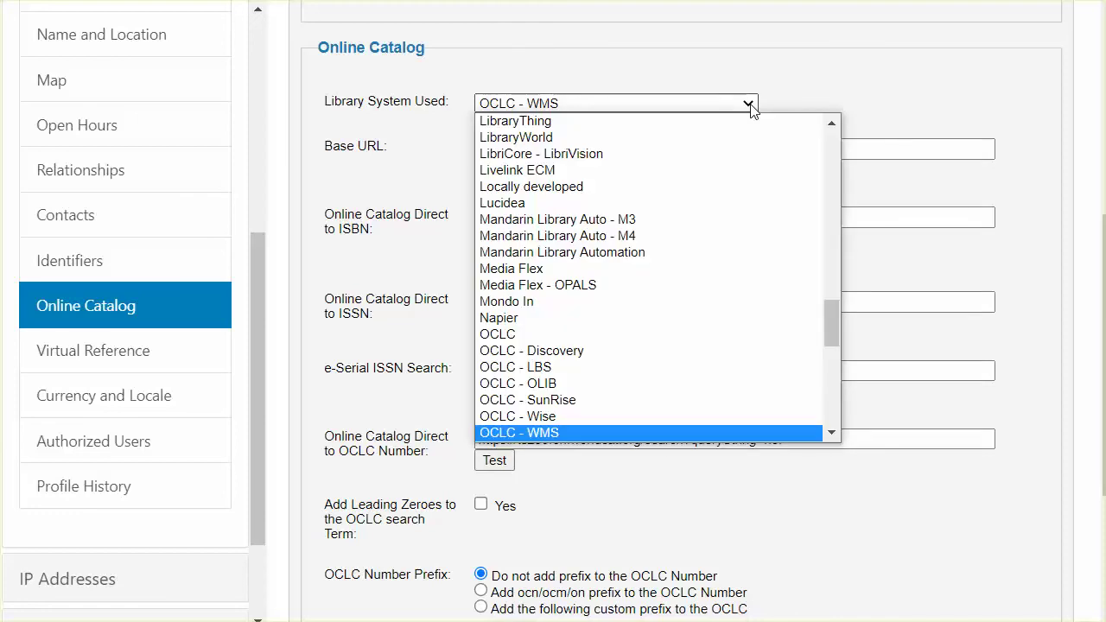
scroll(672, 380, "up", 1)
scroll(669, 403, "down", 2)
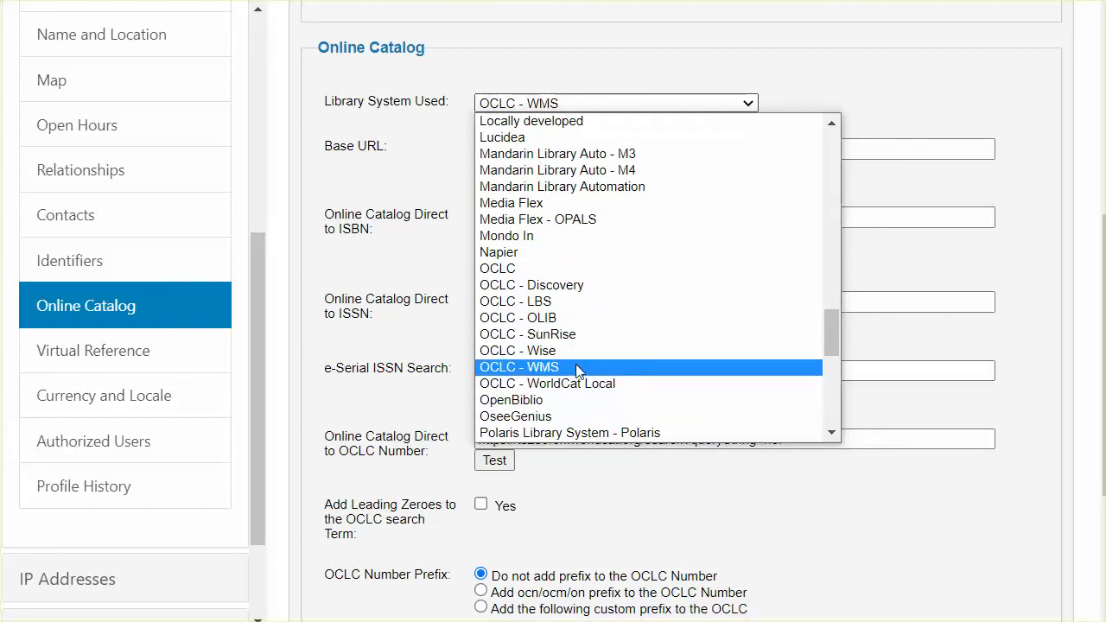
left_click(579, 370)
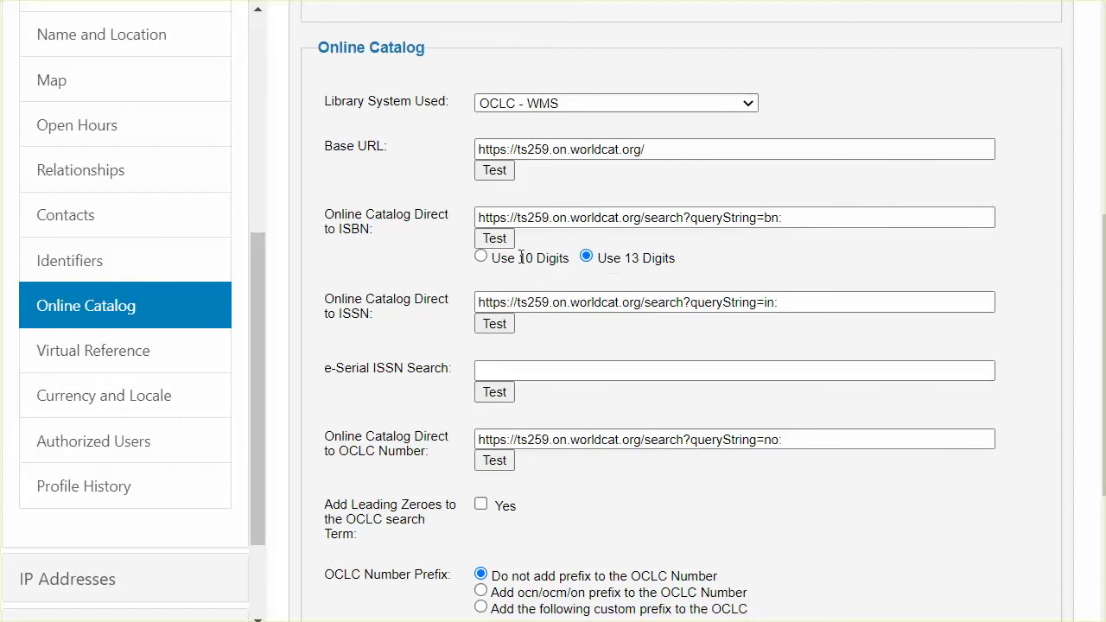
left_click(495, 240)
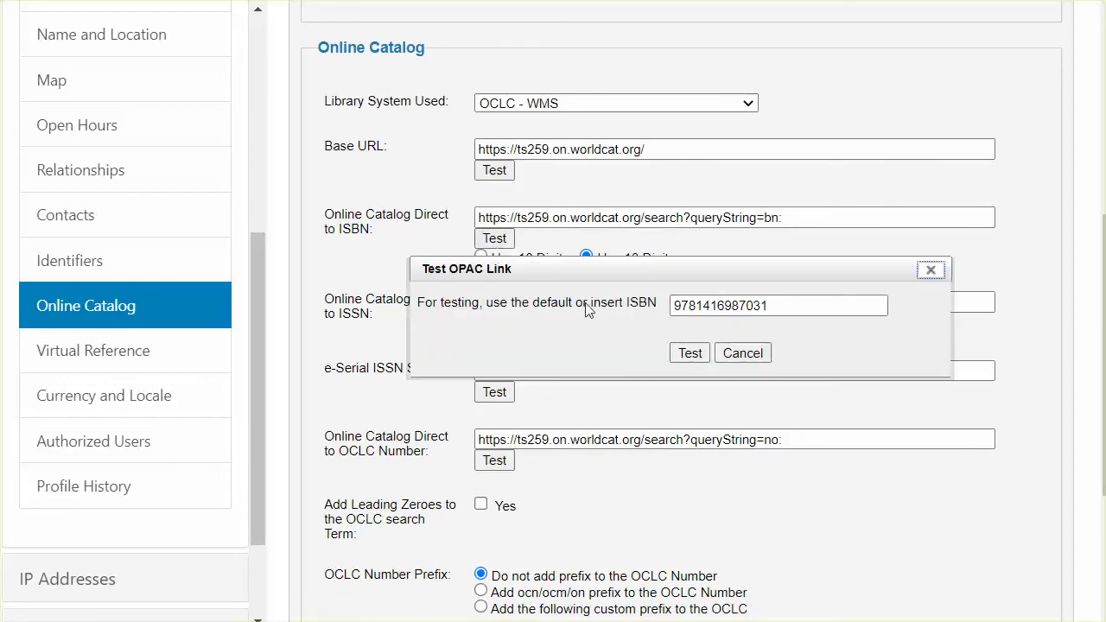
left_click(770, 312)
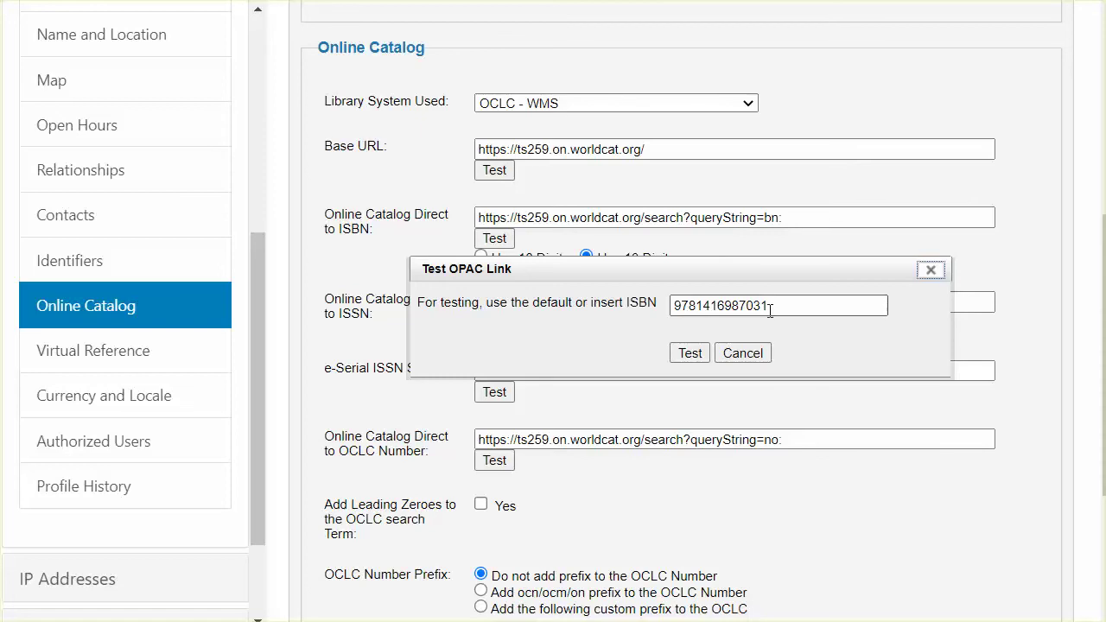
key("BackSpace")
type("1")
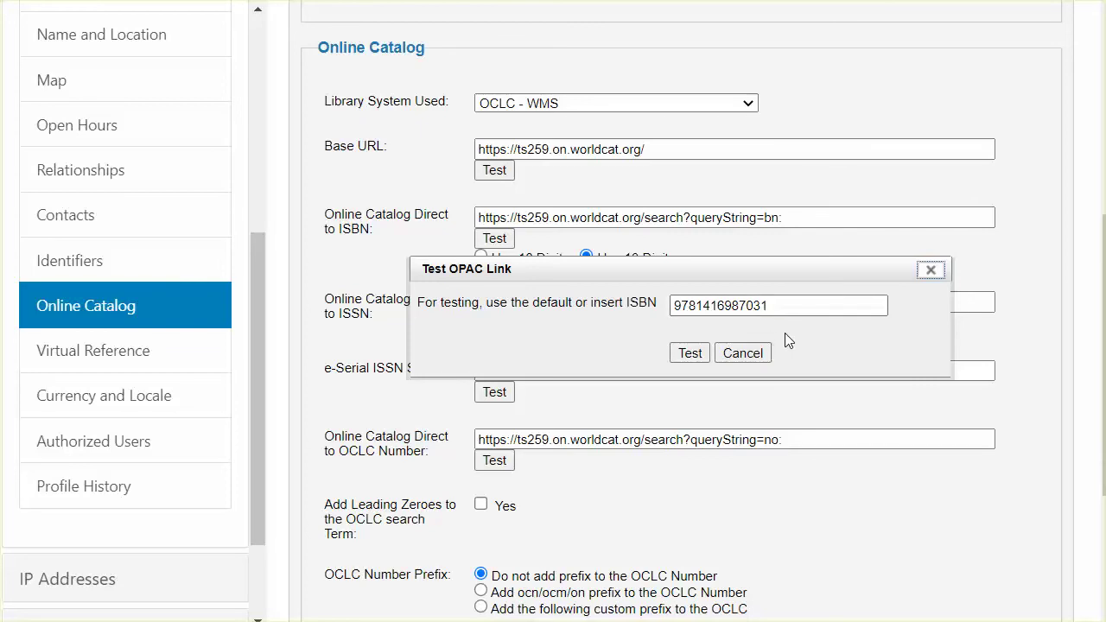
left_click(694, 357)
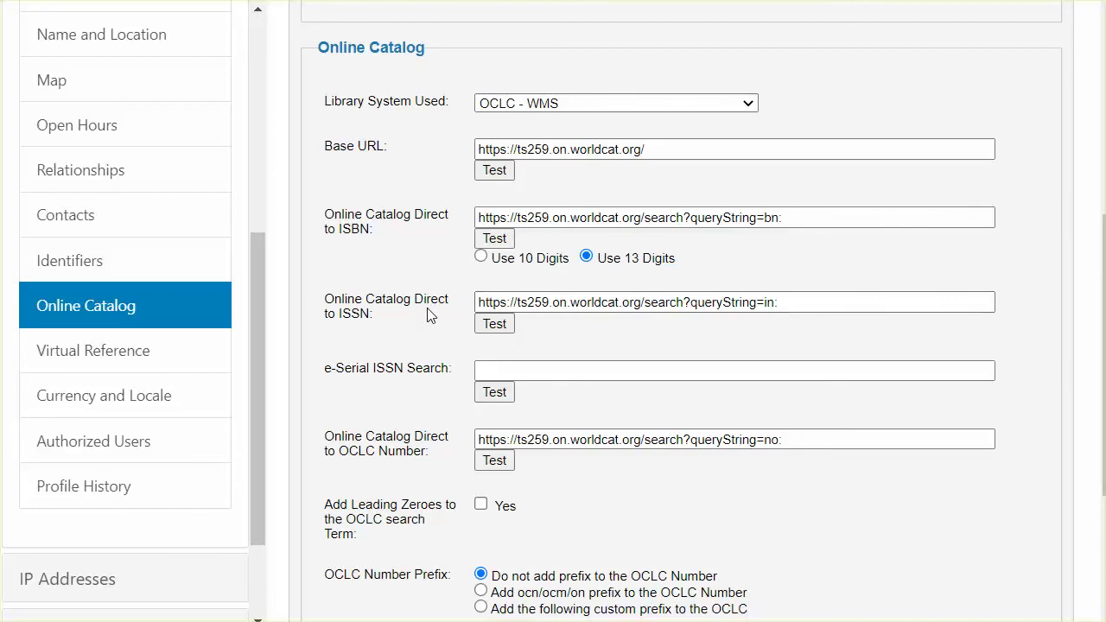
Step: Start the Direct to ISSN link test, replacing the default 0040-781X with 0003-8520
left_click(500, 327)
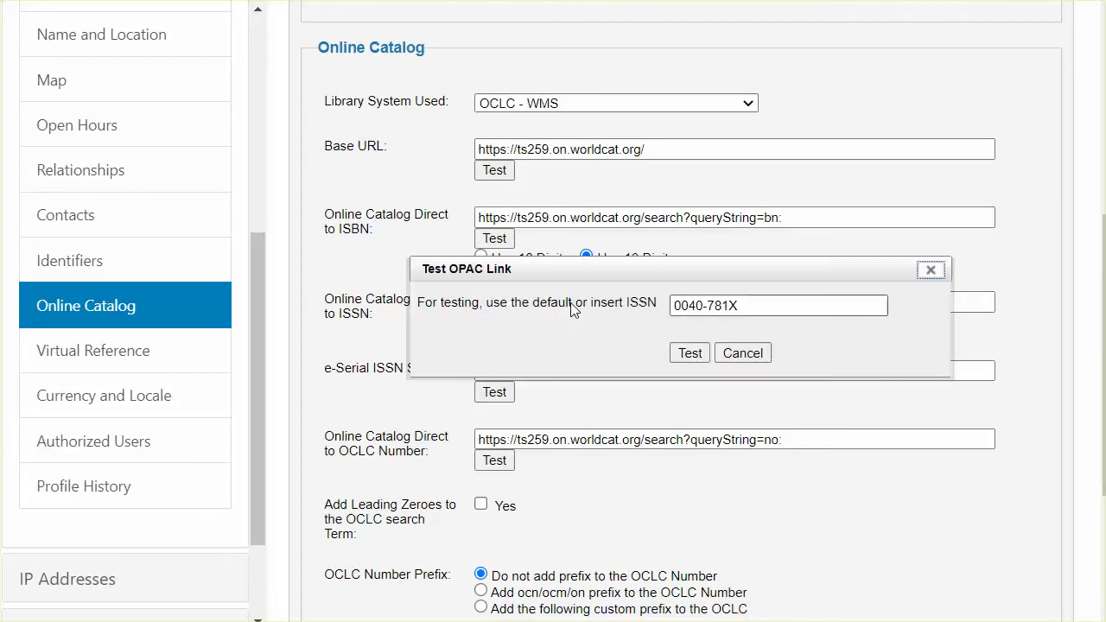
left_click(758, 307)
left_click_drag(758, 308, 665, 316)
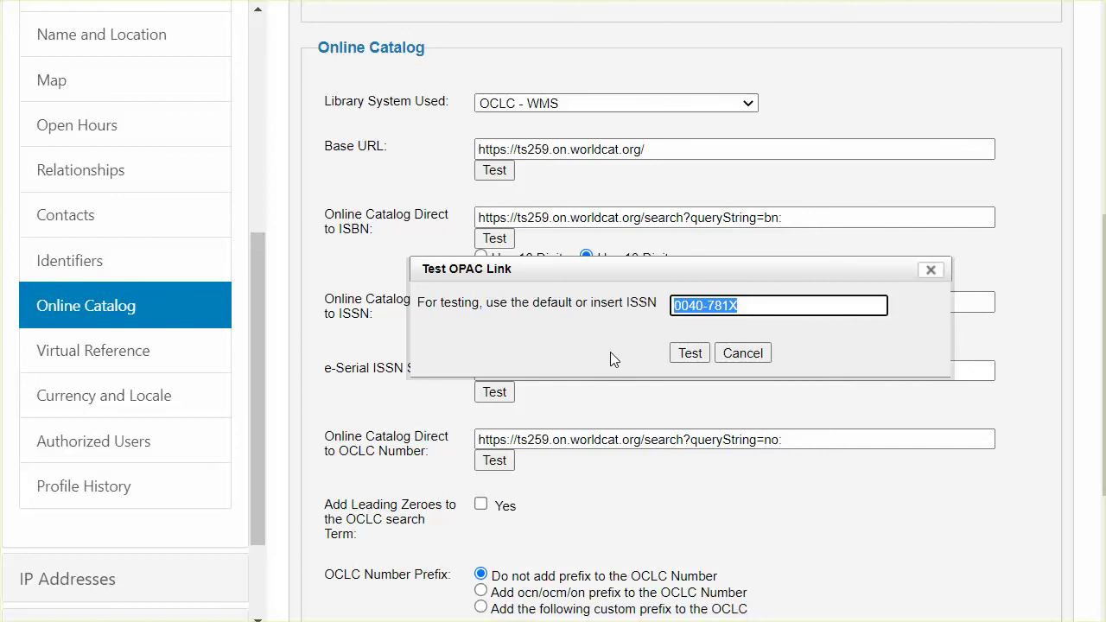
type("00")
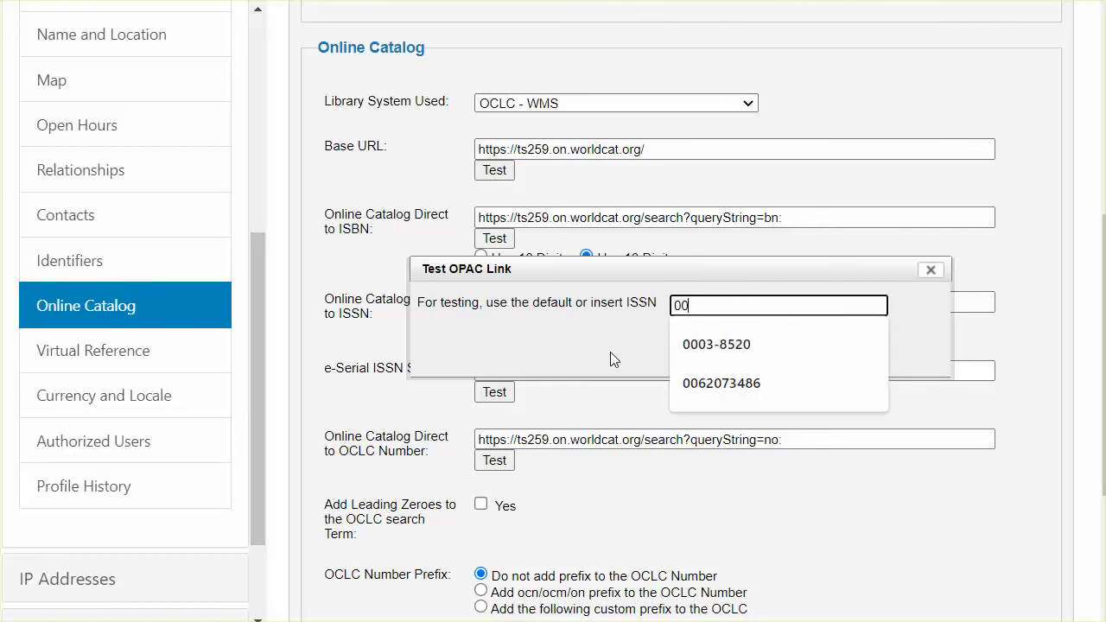
type("03-852")
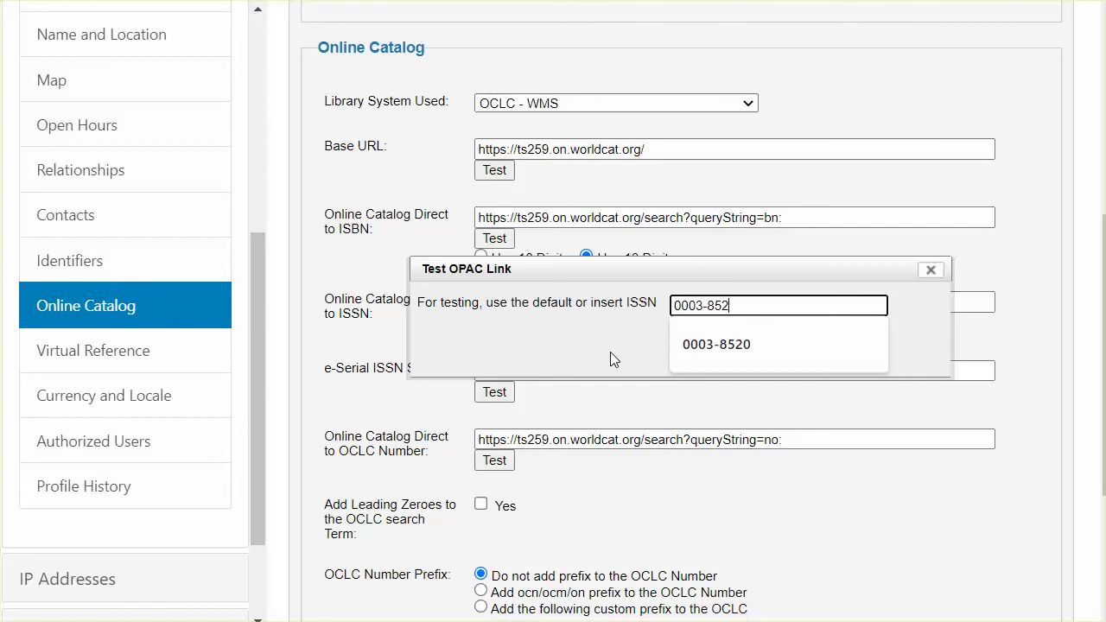
type("0")
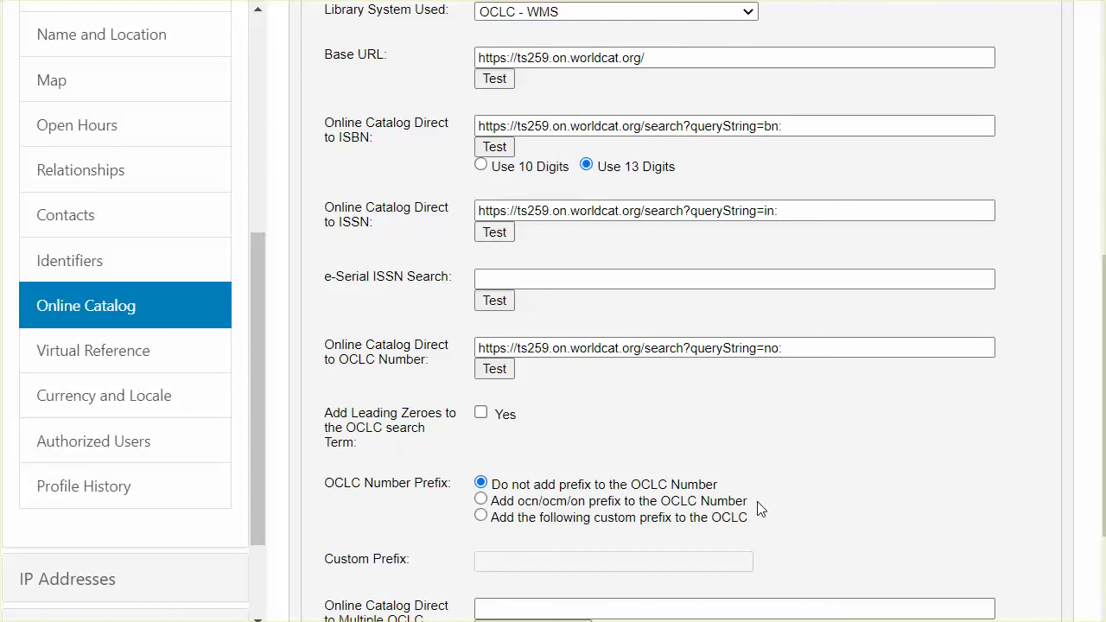
left_click(495, 370)
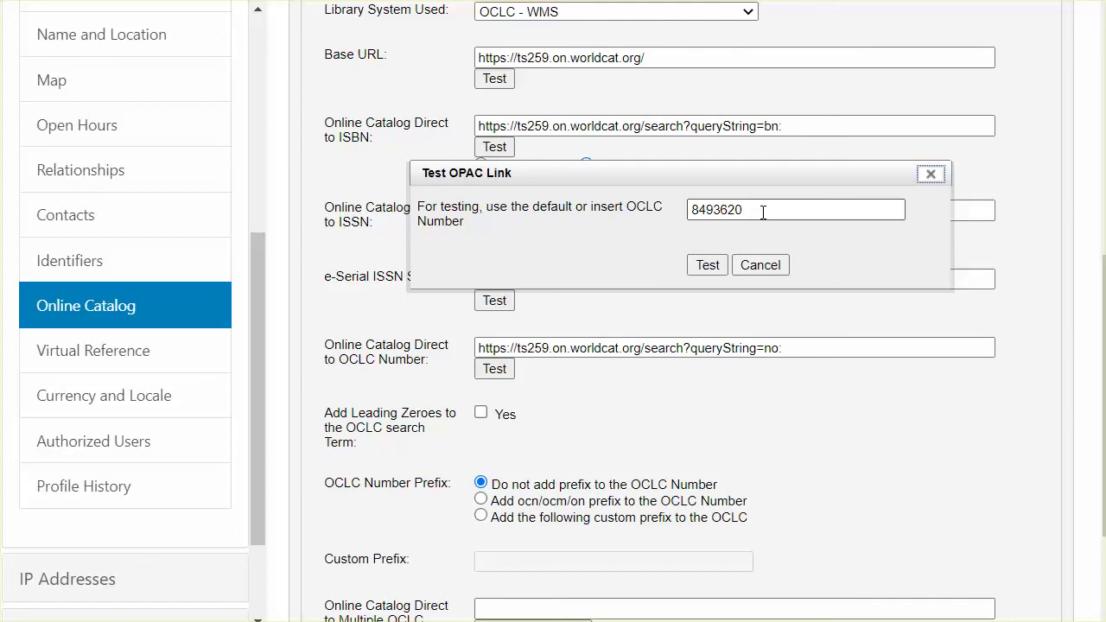
left_click_drag(763, 212, 640, 229)
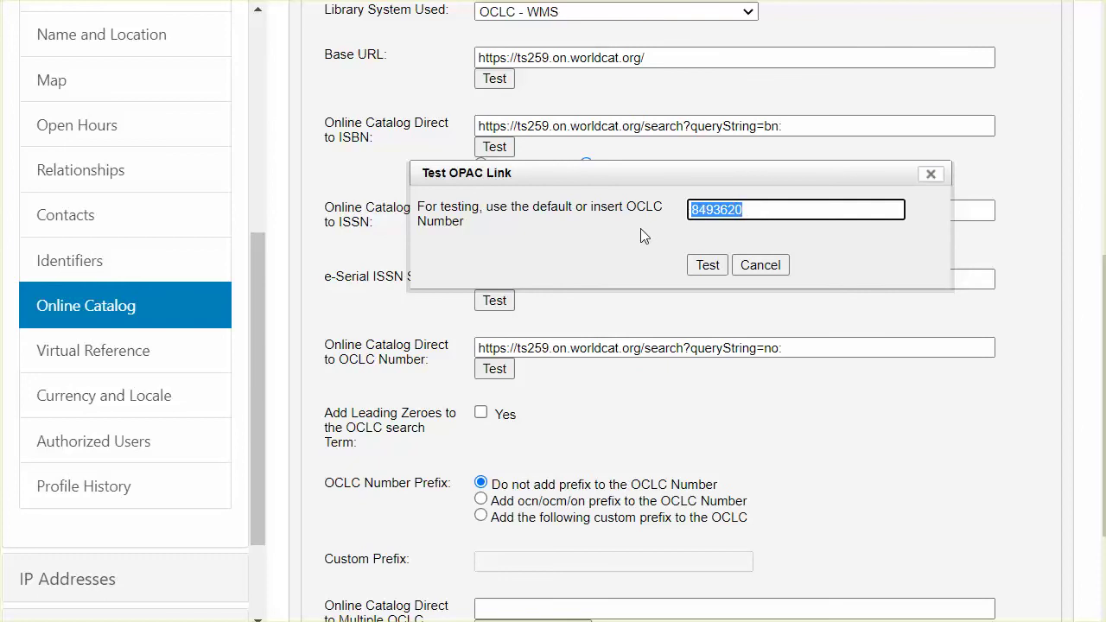
type("1090742441")
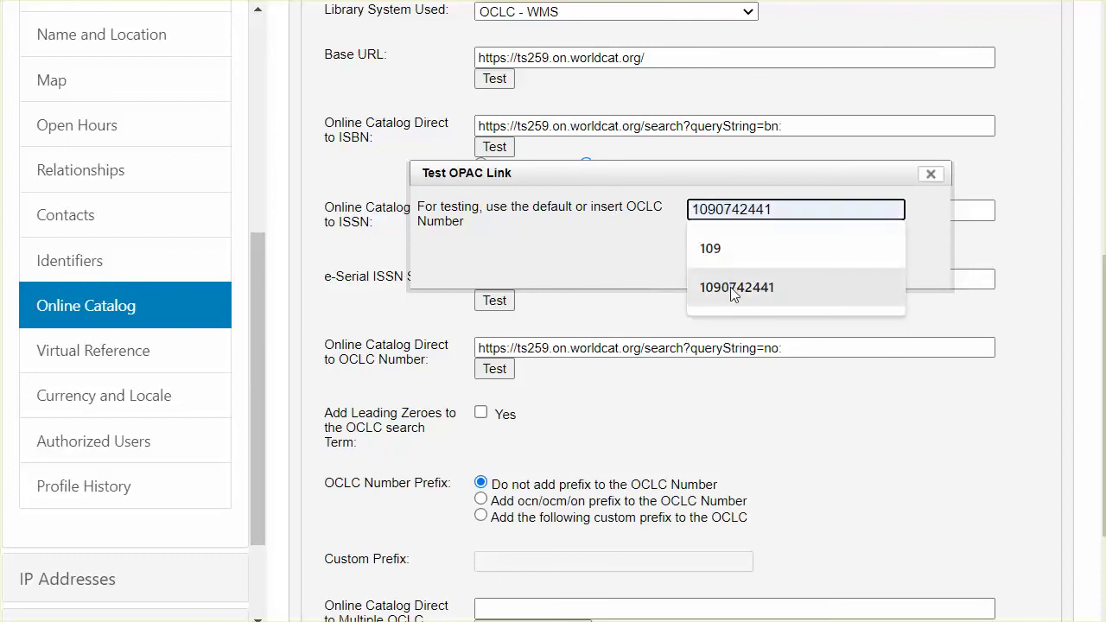
left_click(729, 288)
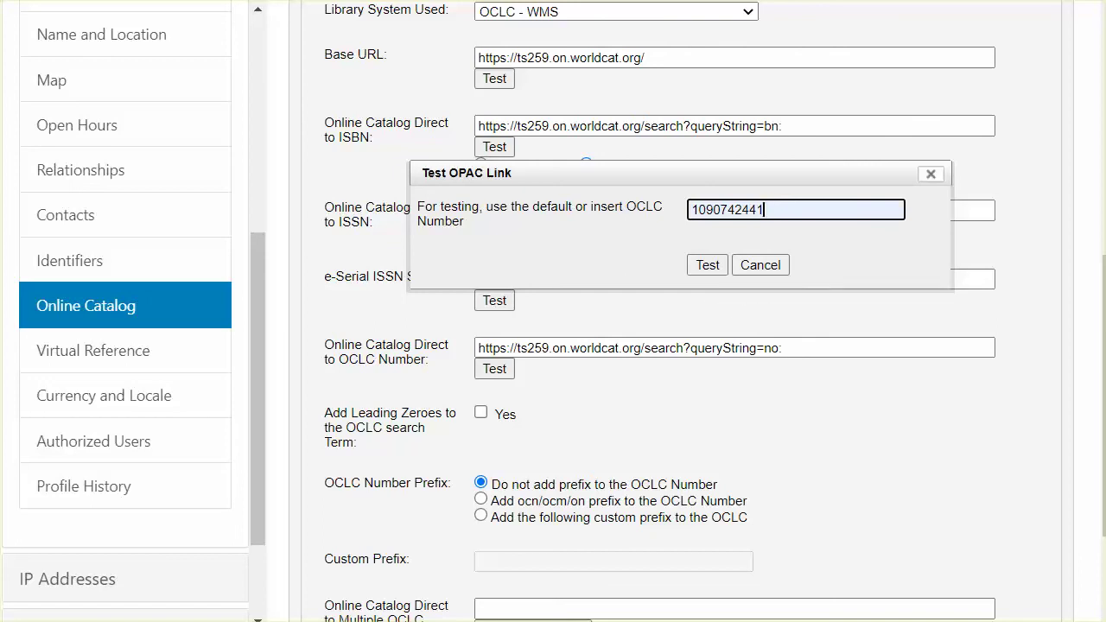
key("Return")
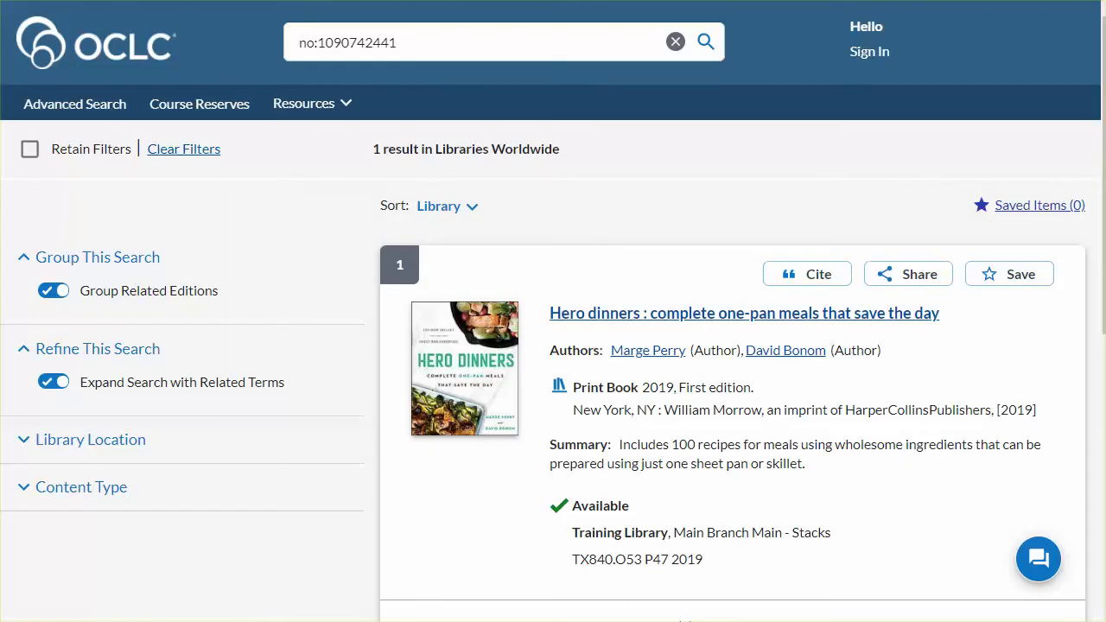